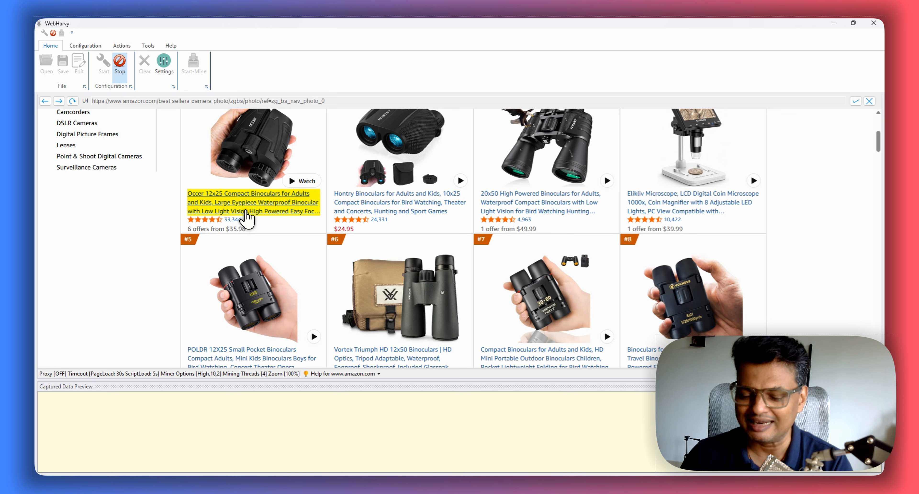
- Set the "Next page" link below the best-seller listings as the Next Page link for pagination
{"action": "scroll", "coordinate": [328, 243], "scroll_direction": "down", "scroll_amount": 5}
{"action": "scroll", "coordinate": [365, 253], "scroll_direction": "down", "scroll_amount": 15}
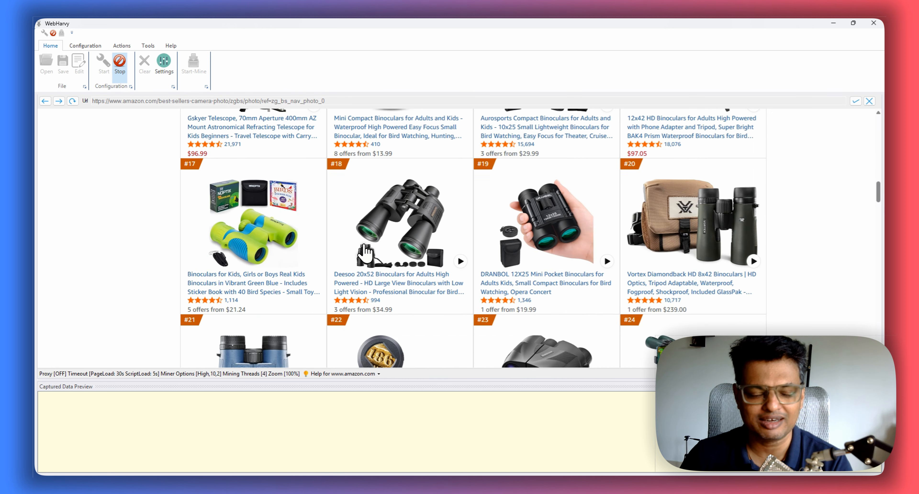
{"action": "scroll", "coordinate": [364, 252], "scroll_direction": "down", "scroll_amount": 12}
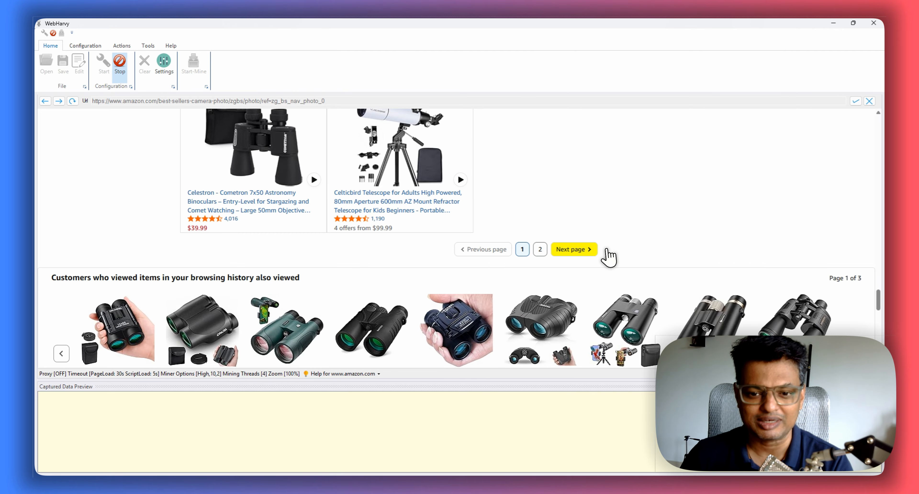
{"action": "left_click", "coordinate": [572, 250]}
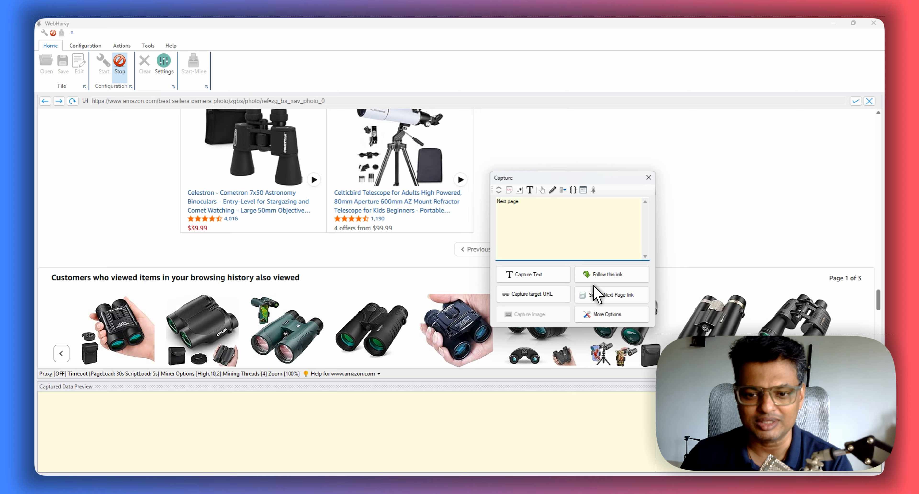
{"action": "left_click", "coordinate": [617, 296]}
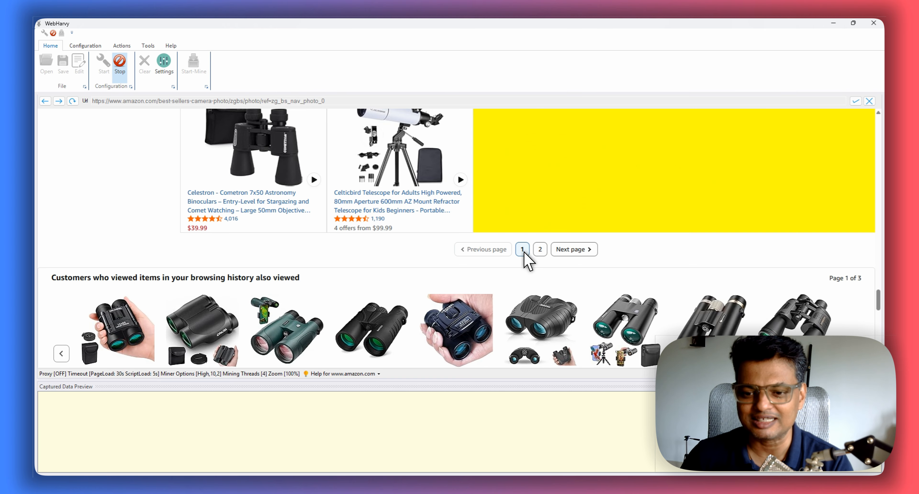
- Capture the first product's title text under the item name Name, and decline generating the complete preview
{"action": "scroll", "coordinate": [528, 255], "scroll_direction": "up", "scroll_amount": 10}
{"action": "scroll", "coordinate": [565, 228], "scroll_direction": "up", "scroll_amount": 15}
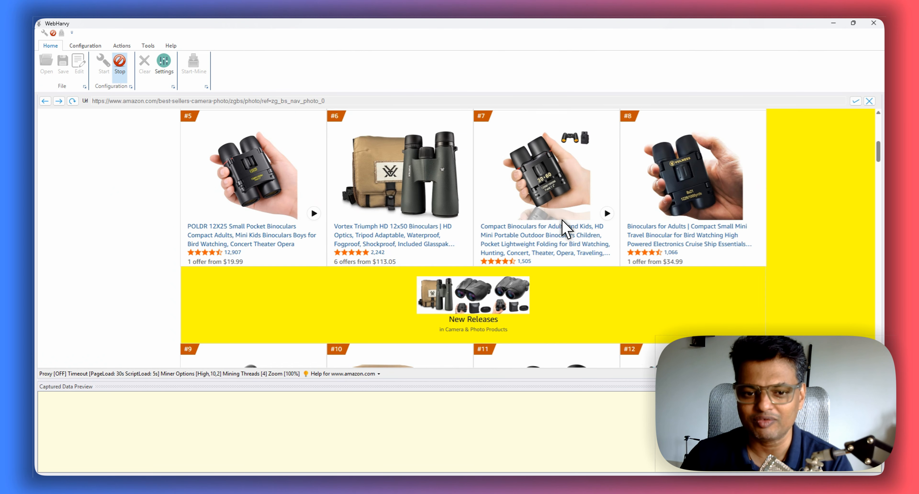
{"action": "scroll", "coordinate": [565, 229], "scroll_direction": "down", "scroll_amount": 3}
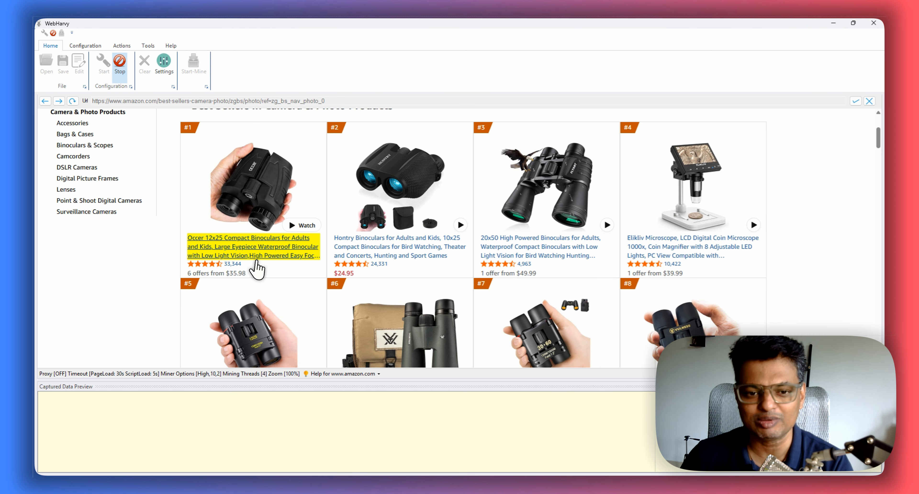
{"action": "left_click", "coordinate": [234, 256]}
{"action": "left_click", "coordinate": [201, 280]}
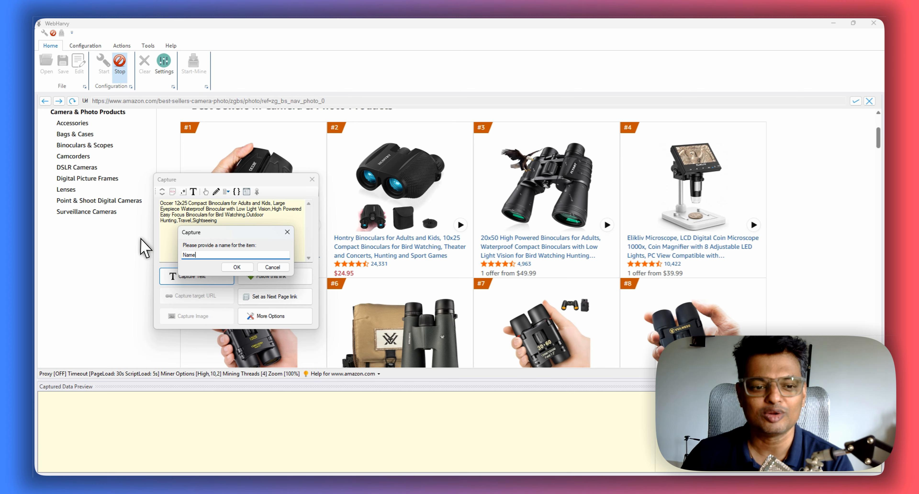
{"action": "left_click", "coordinate": [233, 267]}
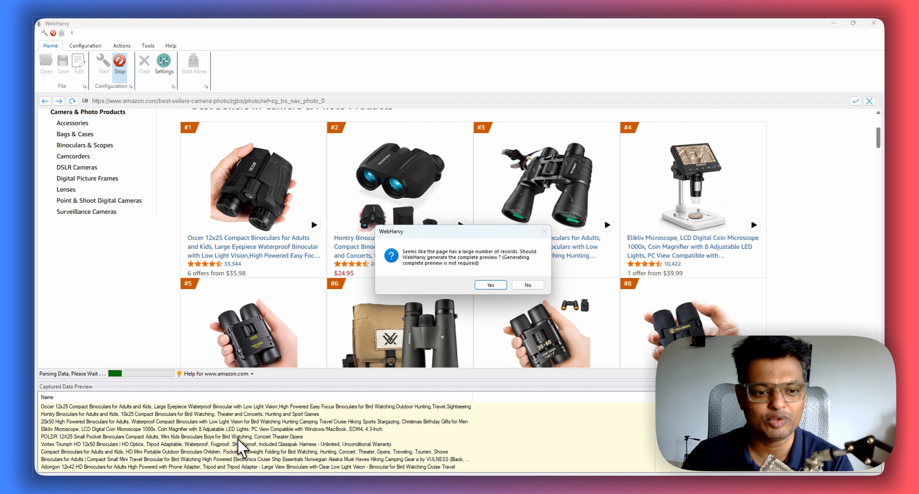
{"action": "left_click", "coordinate": [527, 286]}
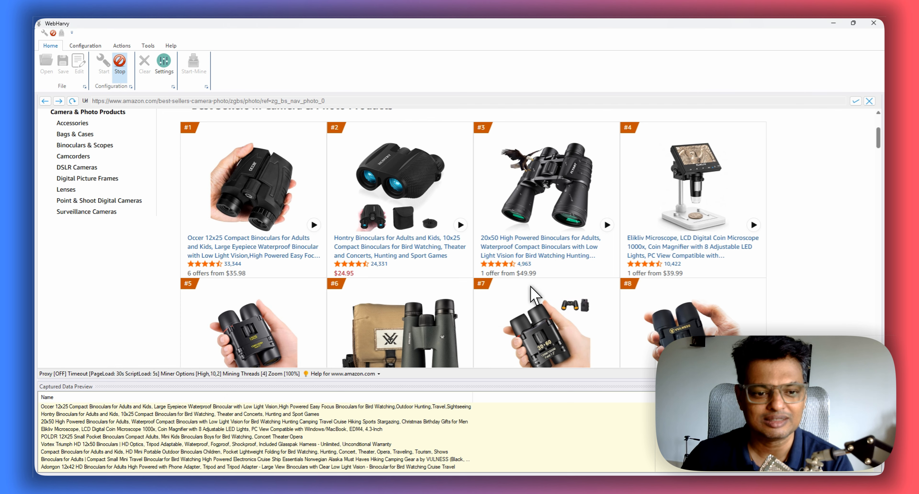
- Follow the first product's link and capture the text following its "About this item" heading as About this item
{"action": "left_click", "coordinate": [278, 256]}
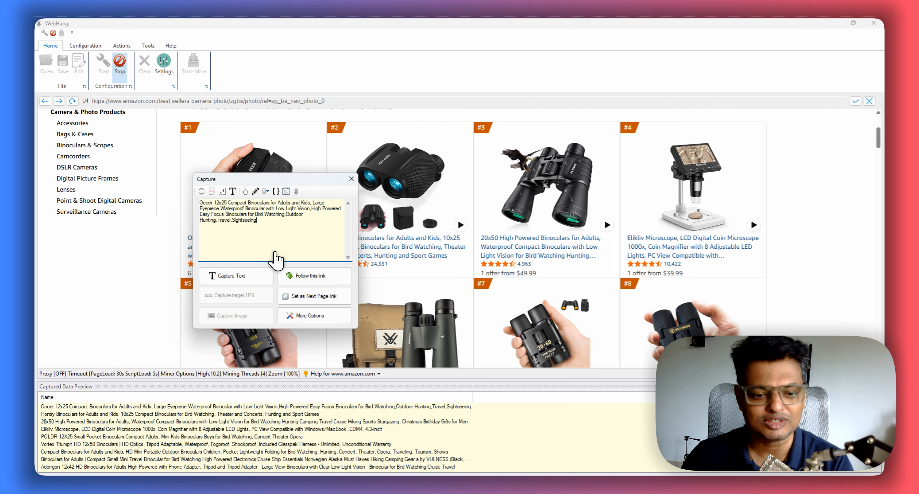
{"action": "left_click", "coordinate": [308, 276]}
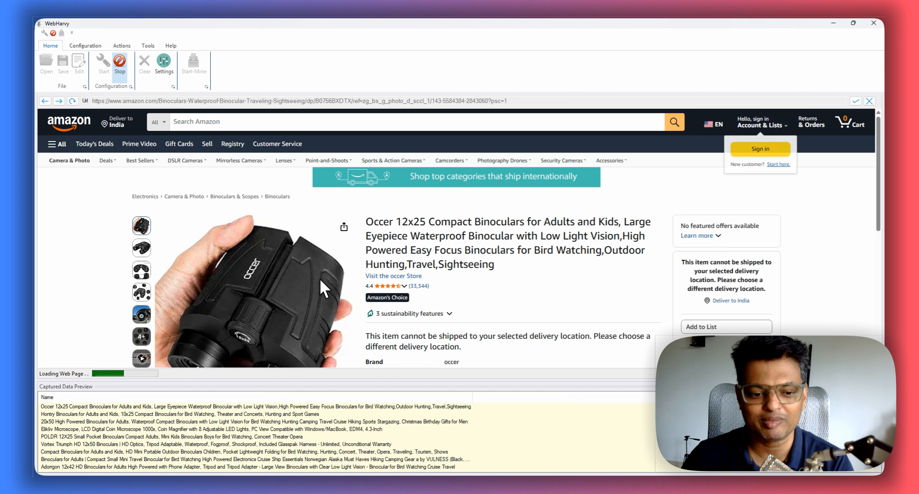
{"action": "scroll", "coordinate": [324, 288], "scroll_direction": "down", "scroll_amount": 4}
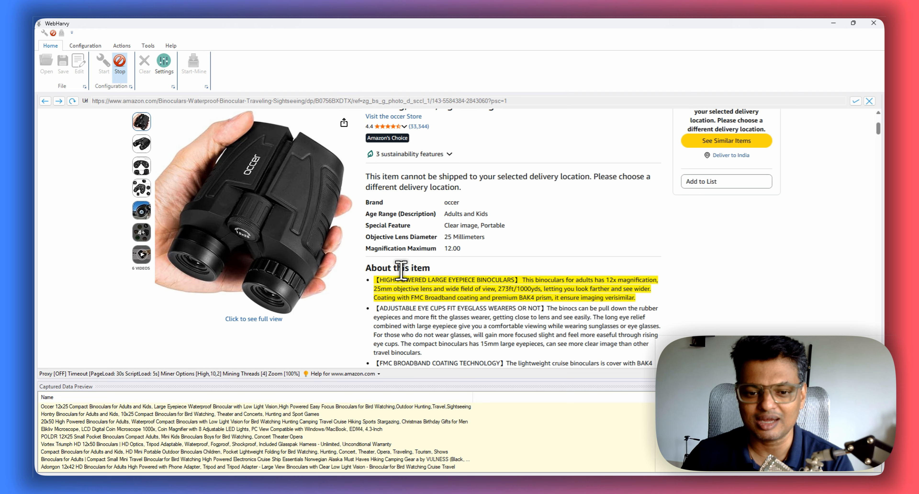
{"action": "left_click", "coordinate": [405, 273]}
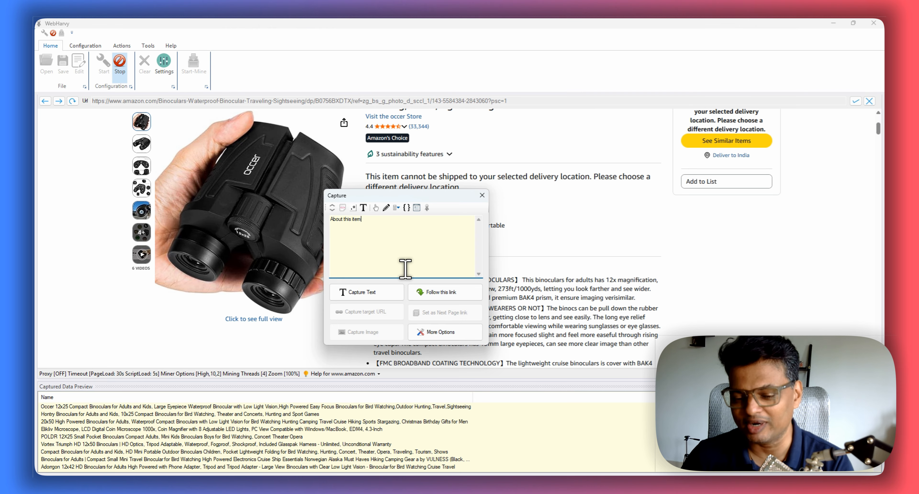
{"action": "left_click", "coordinate": [363, 207]}
{"action": "left_click", "coordinate": [367, 295]}
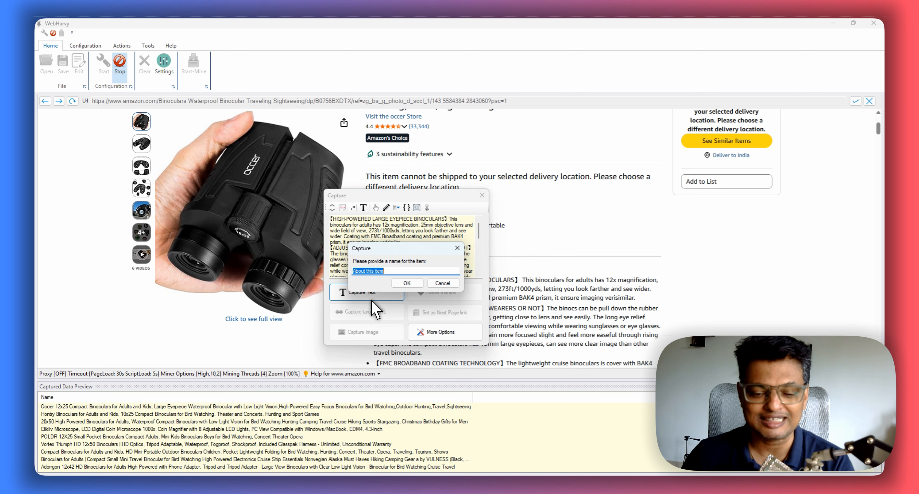
{"action": "left_click", "coordinate": [407, 283]}
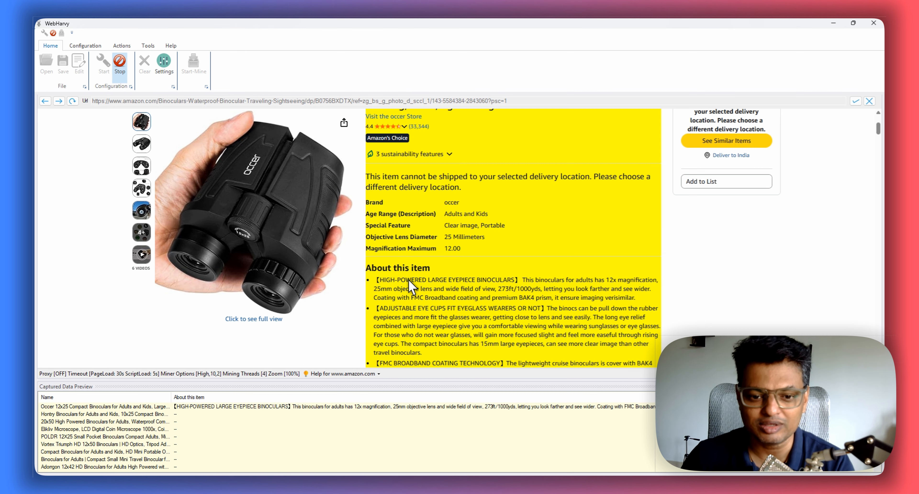
- Capture the main product image on the product page under the item name Image
{"action": "scroll", "coordinate": [532, 260], "scroll_direction": "down", "scroll_amount": 2}
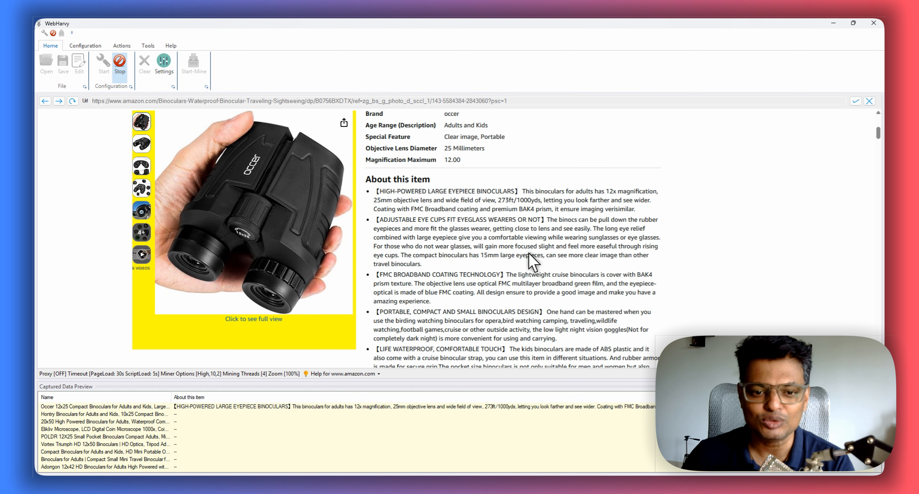
{"action": "left_click", "coordinate": [205, 320]}
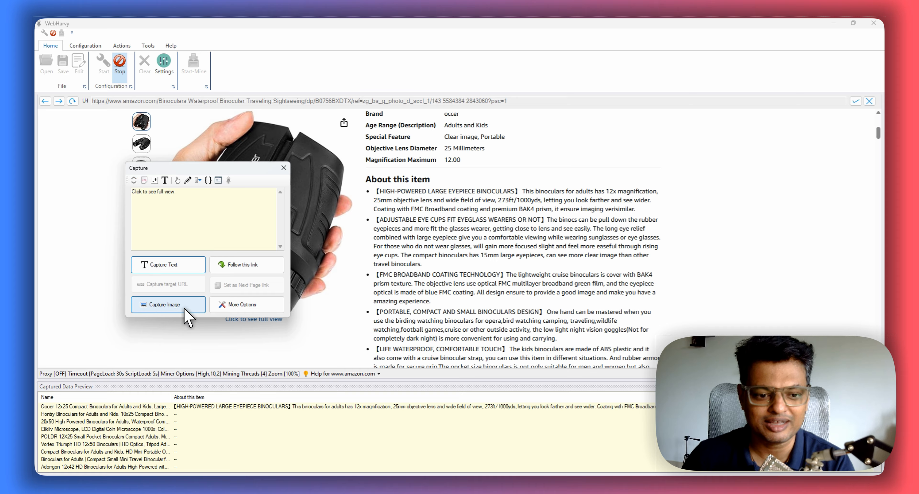
{"action": "left_click", "coordinate": [186, 315]}
{"action": "left_click", "coordinate": [206, 317]}
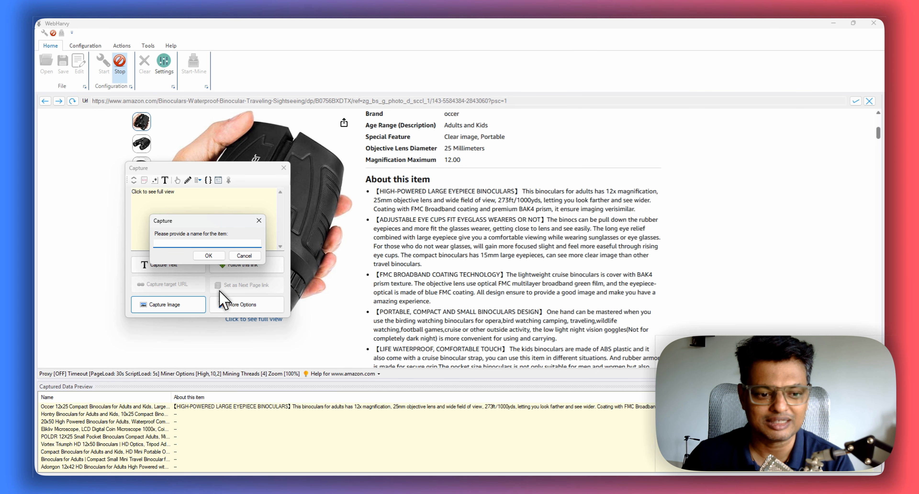
{"action": "key", "text": "Return"}
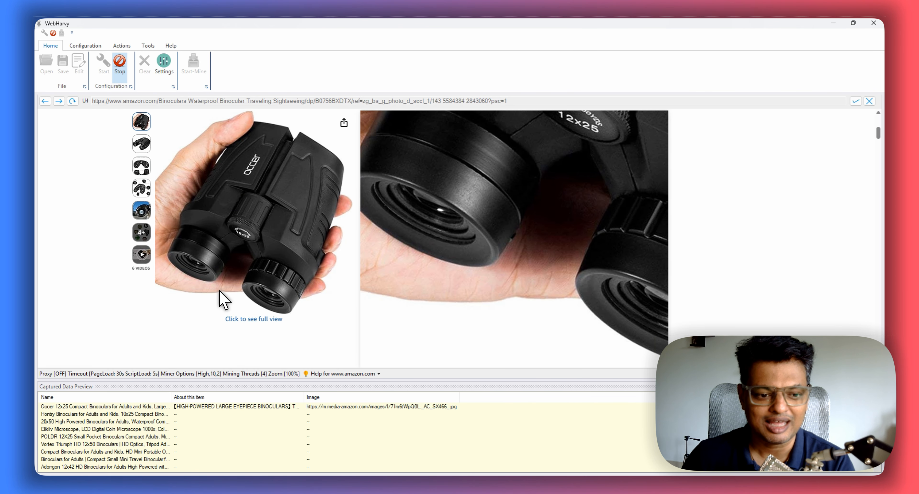
- Add a Click action on the "Item details" heading under Product information to expand that section
{"action": "scroll", "coordinate": [228, 242], "scroll_direction": "down", "scroll_amount": 15}
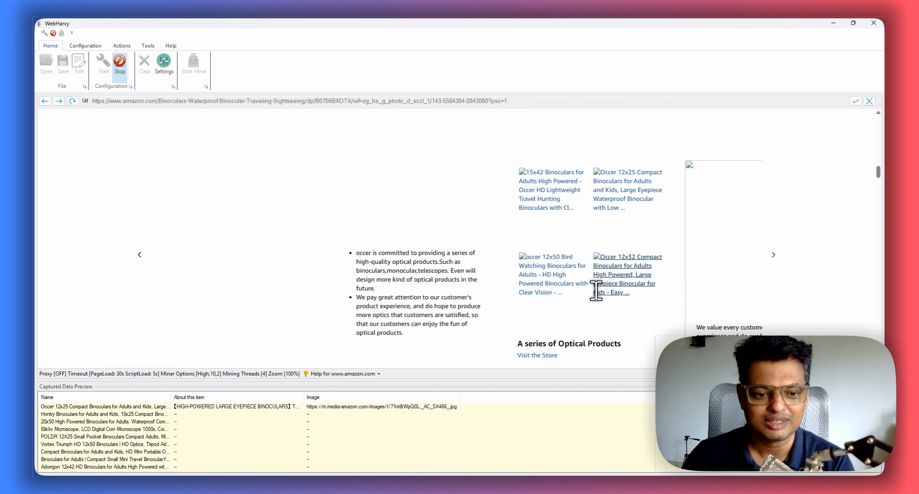
{"action": "scroll", "coordinate": [596, 290], "scroll_direction": "down", "scroll_amount": 15}
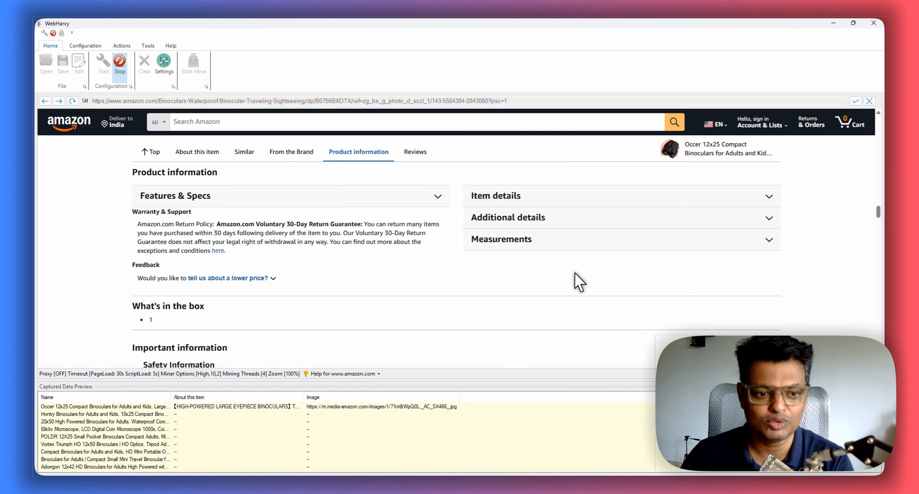
{"action": "left_click", "coordinate": [524, 202]}
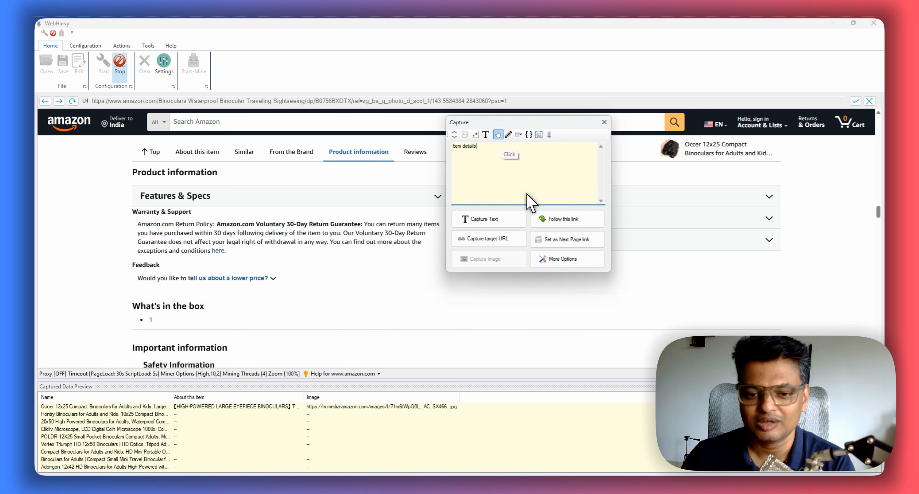
{"action": "left_click", "coordinate": [498, 134]}
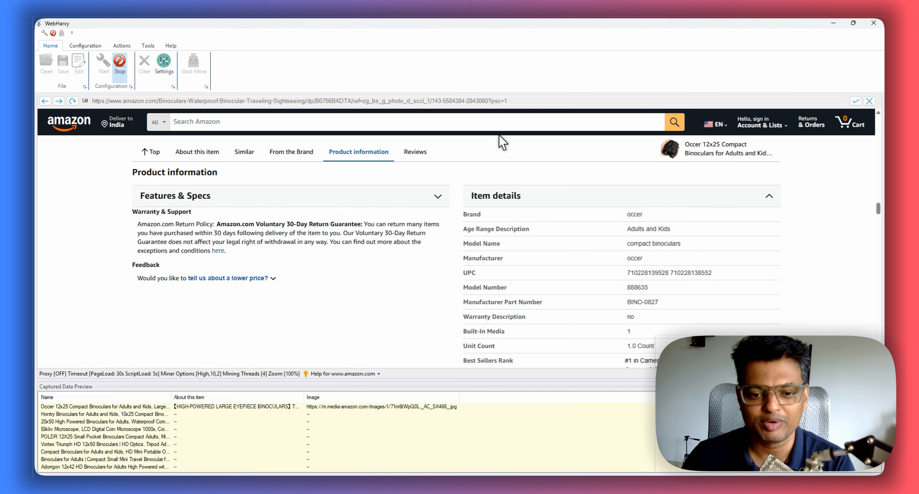
- Capture the text following the ASIN label in the item details as ASIN
{"action": "scroll", "coordinate": [500, 142], "scroll_direction": "down", "scroll_amount": 2}
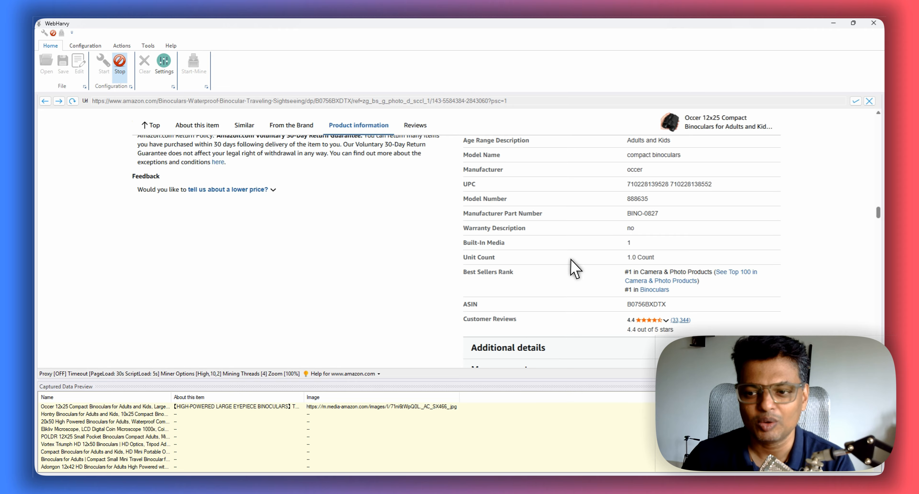
{"action": "left_click", "coordinate": [592, 302]}
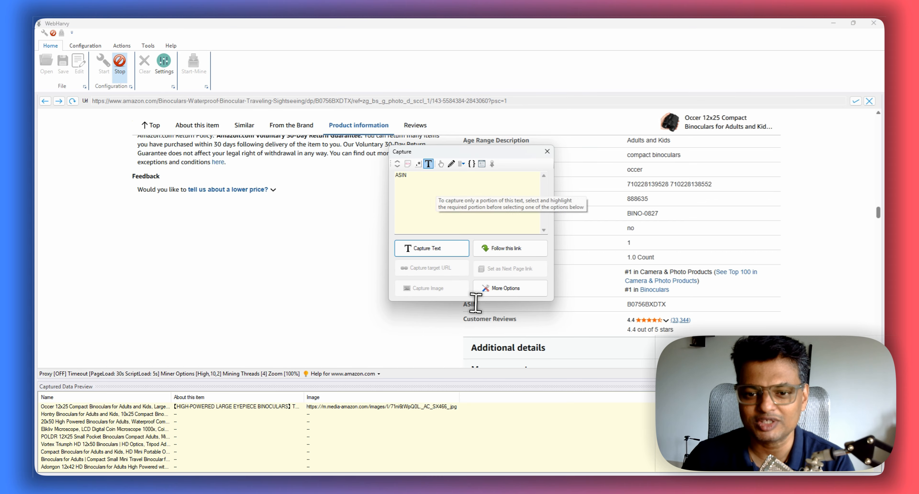
{"action": "left_click", "coordinate": [428, 163]}
{"action": "left_click", "coordinate": [472, 239]}
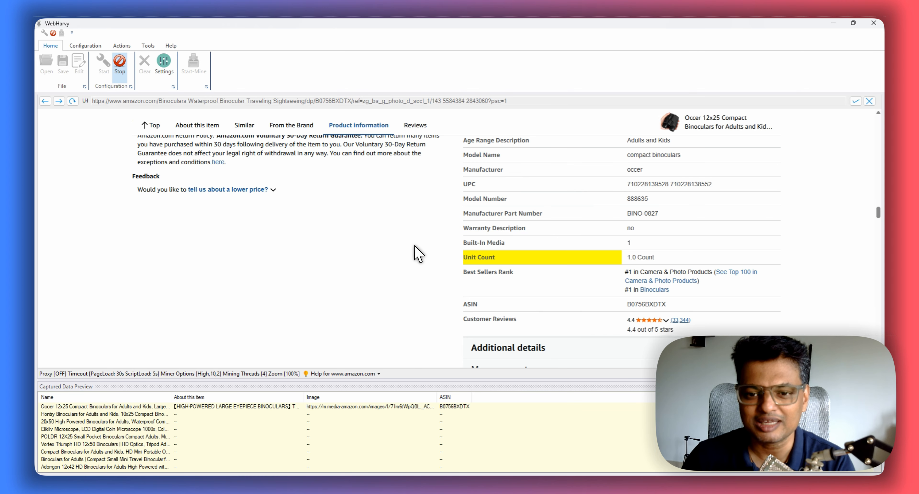
- Capture the text following the UPC label in the item details as UPC
{"action": "left_click", "coordinate": [482, 184]}
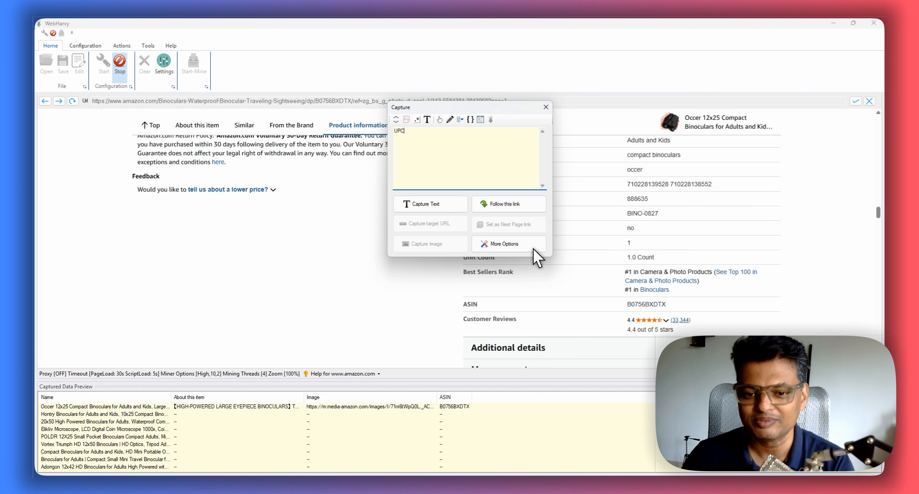
{"action": "left_click", "coordinate": [442, 204]}
{"action": "left_click", "coordinate": [470, 195]}
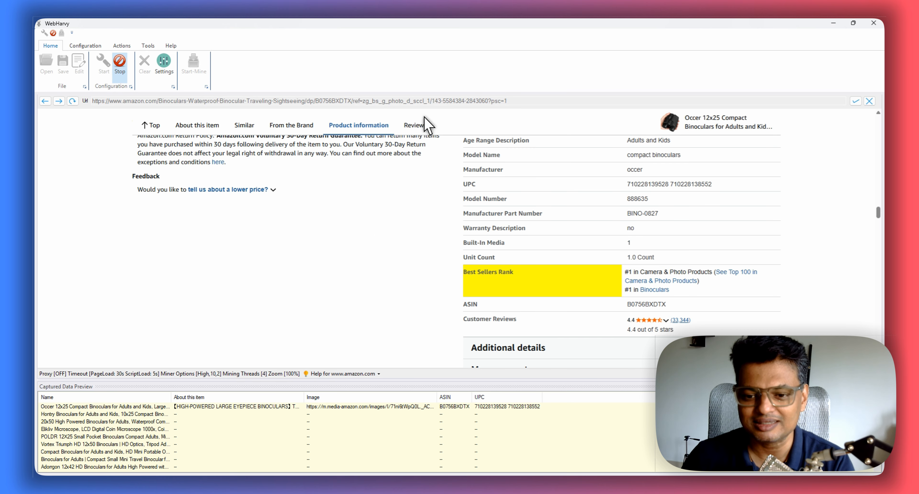
- Capture the text following the Best Sellers Rank label as Best Sellers Rank
{"action": "left_click", "coordinate": [487, 272]}
{"action": "left_click", "coordinate": [474, 211]}
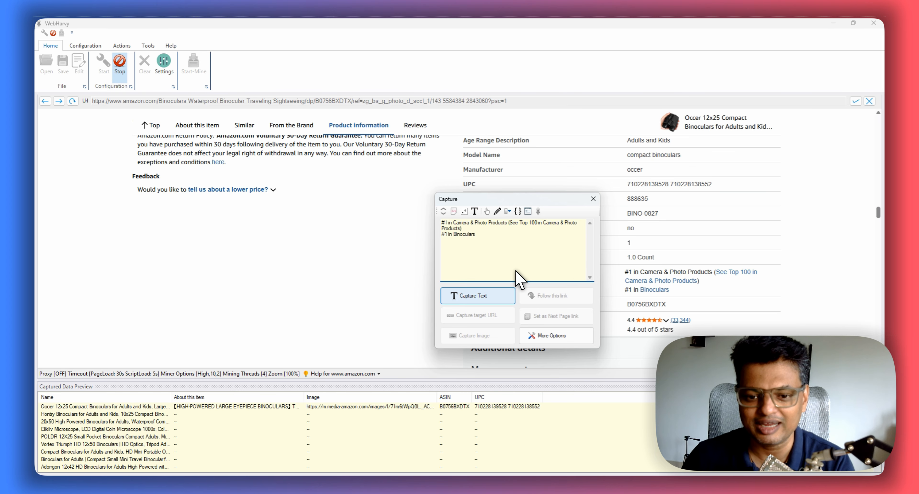
{"action": "left_click", "coordinate": [508, 295]}
{"action": "left_click", "coordinate": [517, 285]}
- Capture the text following the Customer Reviews label as Customer Reviews
{"action": "left_click", "coordinate": [506, 318]}
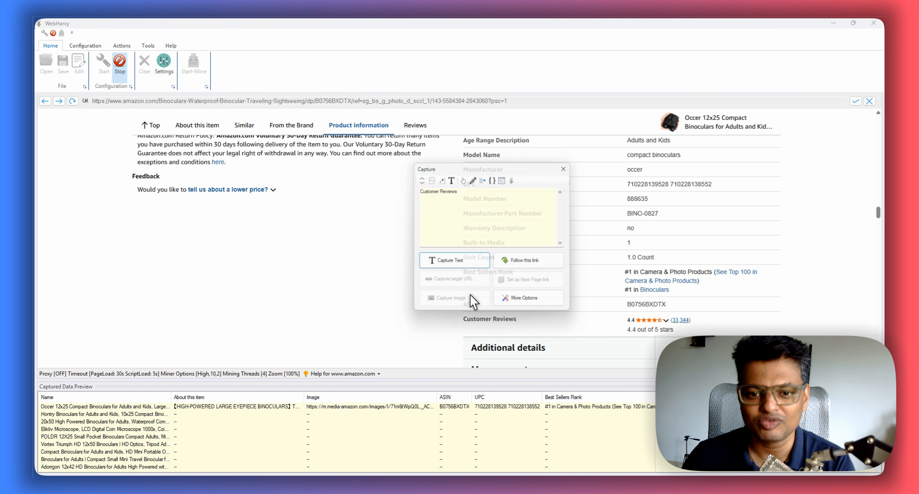
{"action": "left_click", "coordinate": [451, 178]}
{"action": "left_click", "coordinate": [454, 262]}
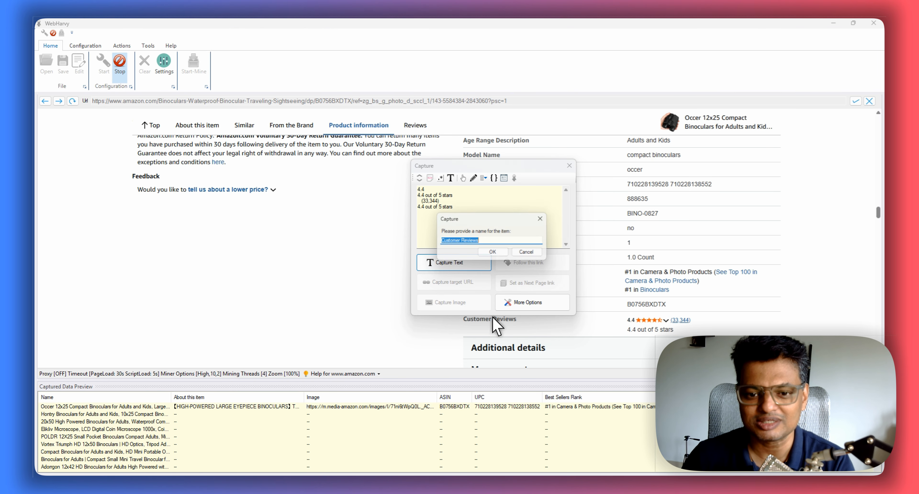
{"action": "key", "text": "Return"}
- Capture the review count beneath the product title, selecting its number in the capture preview, and name it Reviews
{"action": "scroll", "coordinate": [439, 249], "scroll_direction": "up", "scroll_amount": 20}
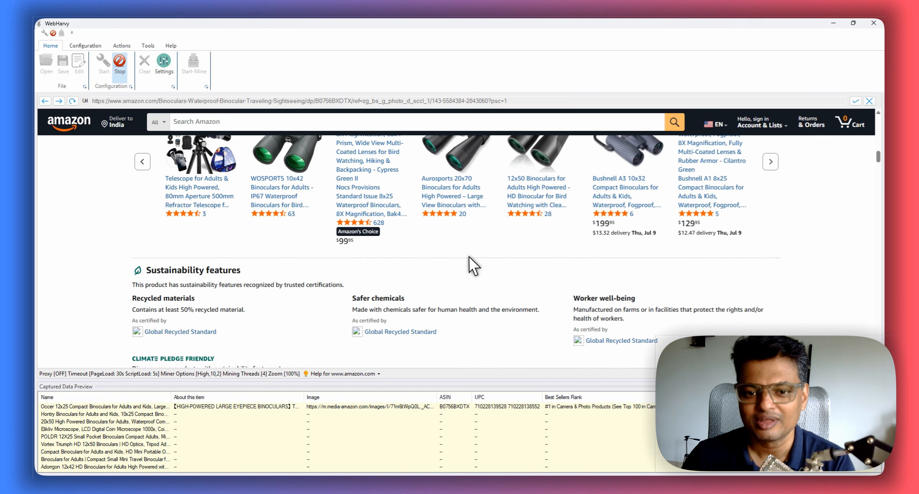
{"action": "scroll", "coordinate": [504, 262], "scroll_direction": "up", "scroll_amount": 5}
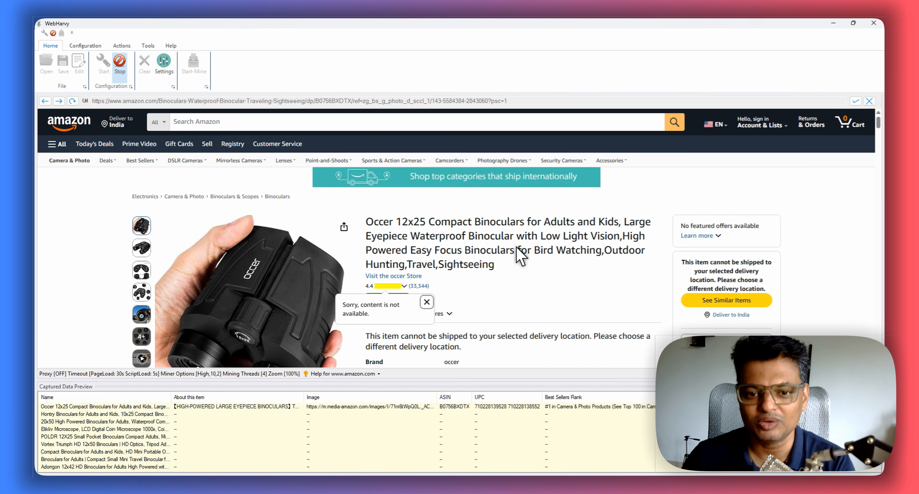
{"action": "left_click", "coordinate": [418, 285]}
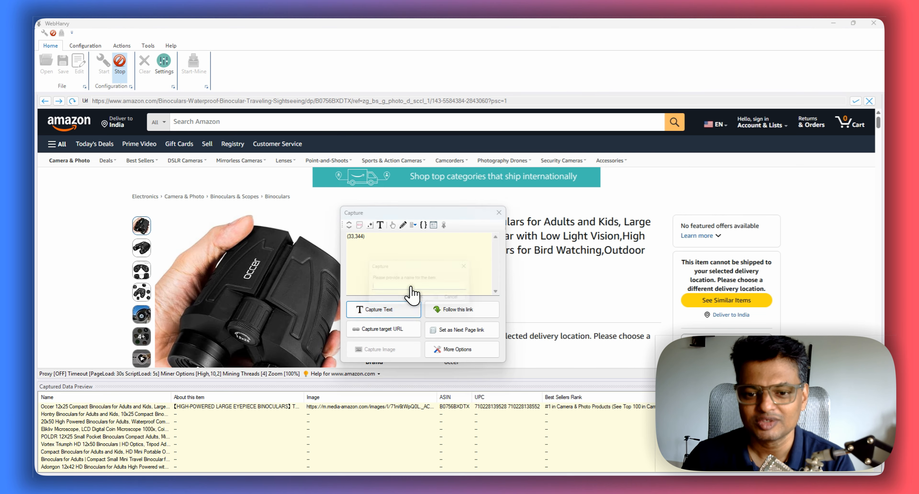
{"action": "left_click", "coordinate": [382, 307]}
{"action": "key", "text": "Escape"}
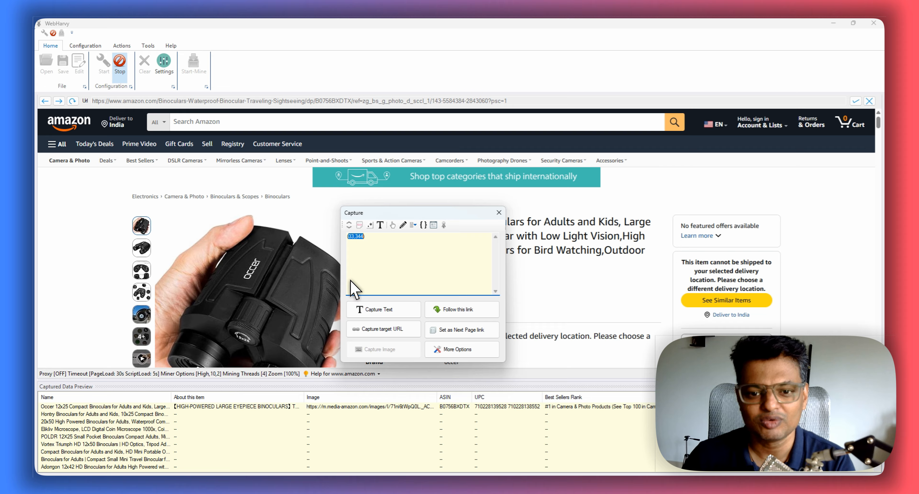
{"action": "left_click", "coordinate": [383, 308]}
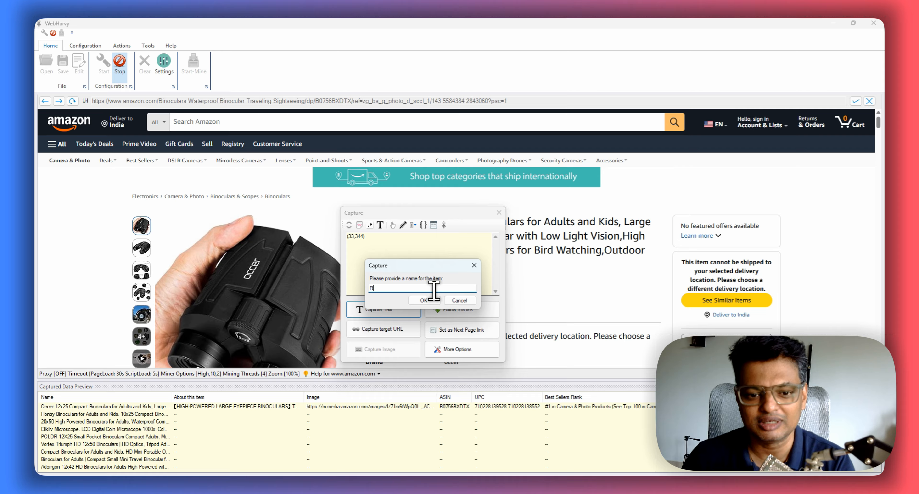
{"action": "type", "text": "Rv"}
{"action": "key", "text": "BackSpace"}
{"action": "type", "text": "eviews"}
{"action": "key", "text": "Return"}
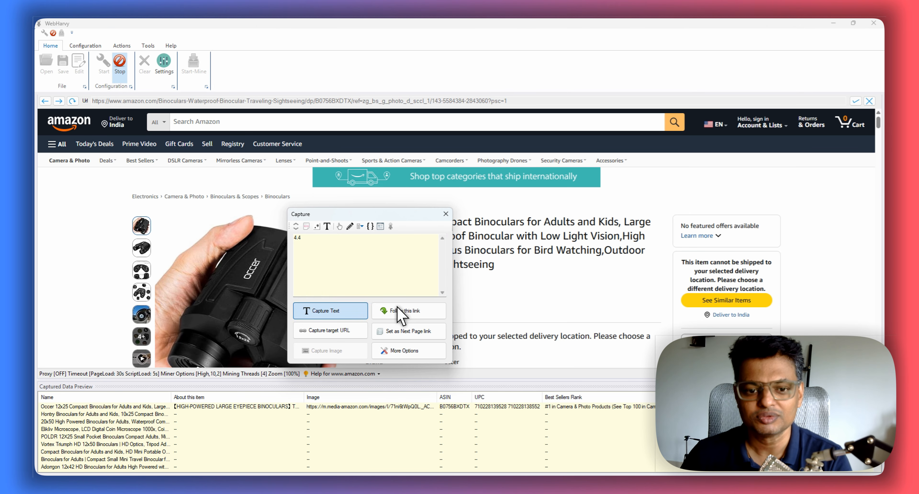
- Capture the star rating value beneath the product title as Rating2
{"action": "key", "text": "Return"}
{"action": "type", "text": "Rating2"}
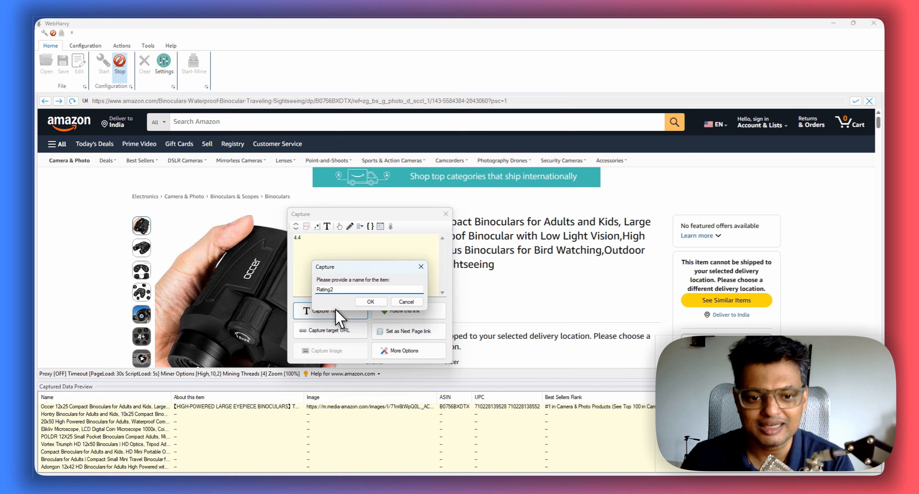
{"action": "key", "text": "Return"}
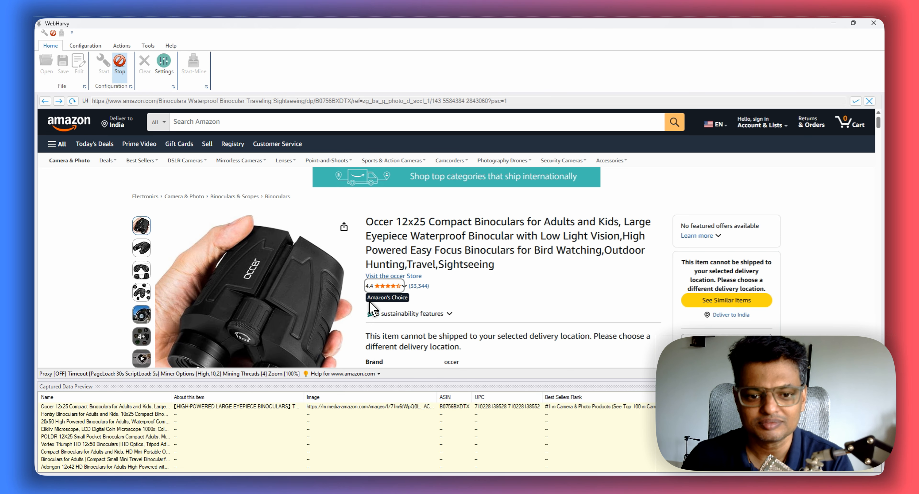
- Finish the configuration and start mining 2 pages, saving captured images to the Gallery folder in Downloads
{"action": "left_click", "coordinate": [120, 67]}
{"action": "left_click", "coordinate": [193, 67]}
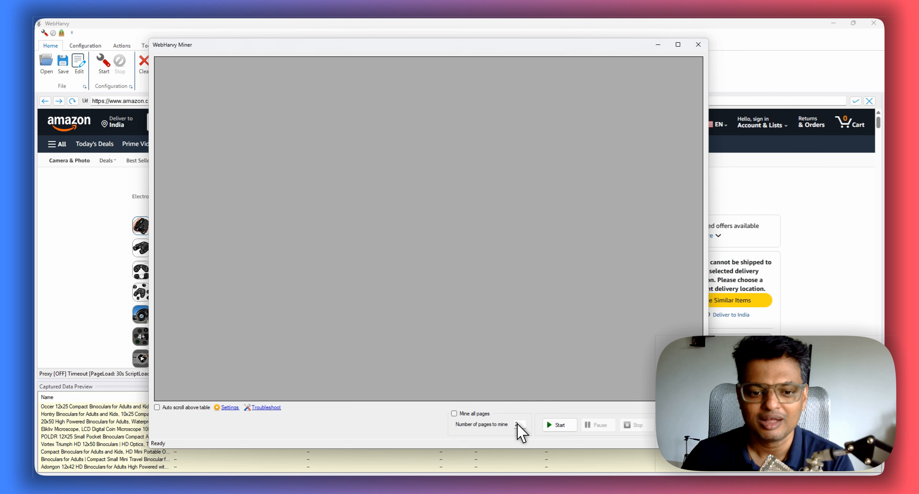
{"action": "key", "text": "Return"}
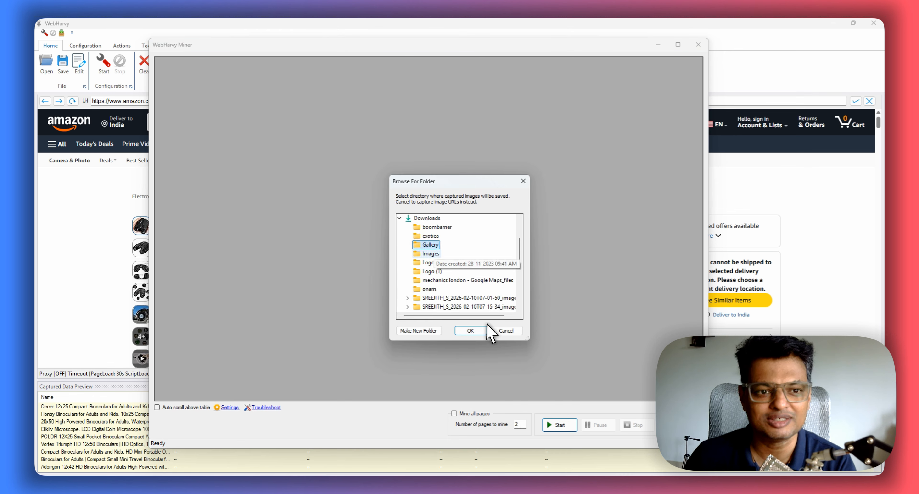
{"action": "left_click", "coordinate": [470, 330]}
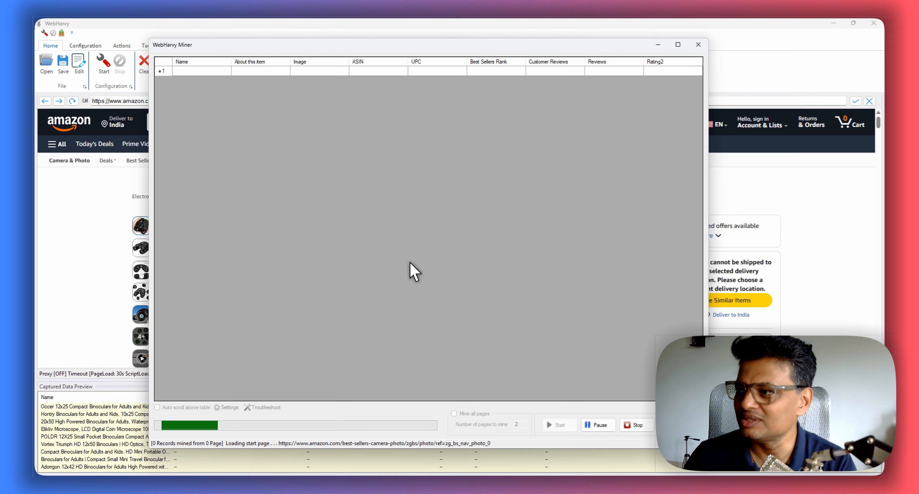